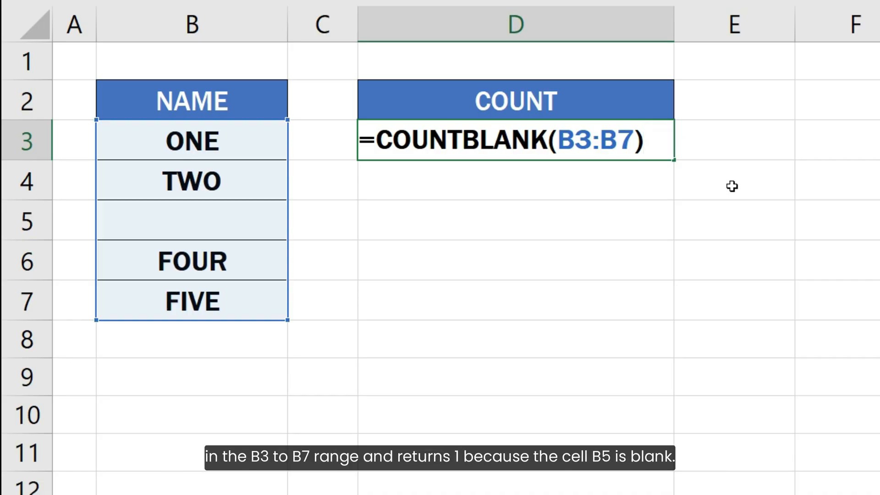
Commit the D3 formula, select the score rows B3:E7 and bring up Conditional Formatting.
key(Return)
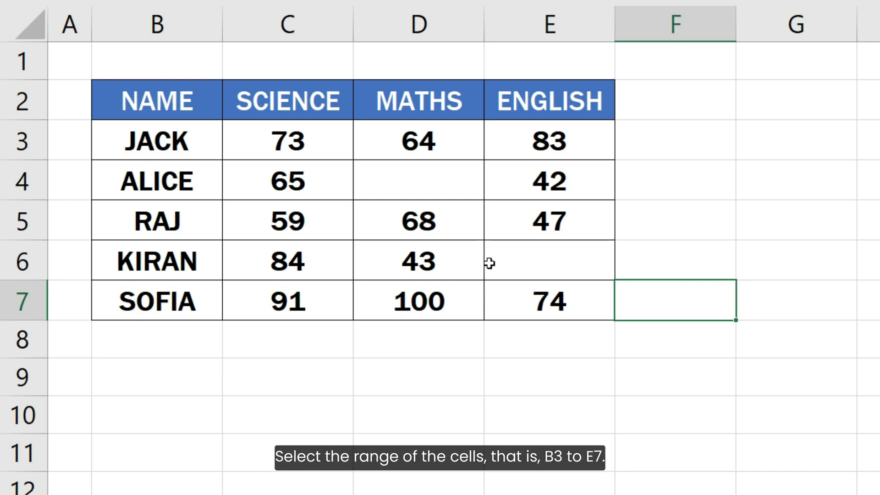
drag(189, 142, 549, 301)
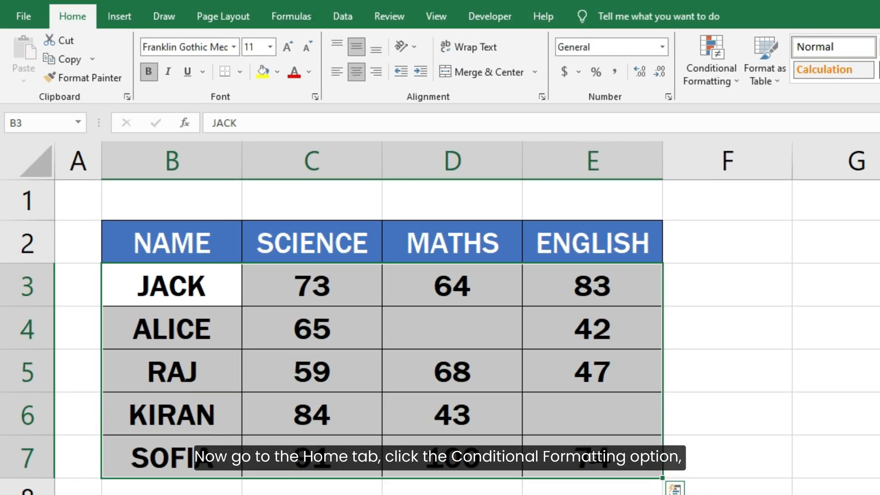
click(697, 78)
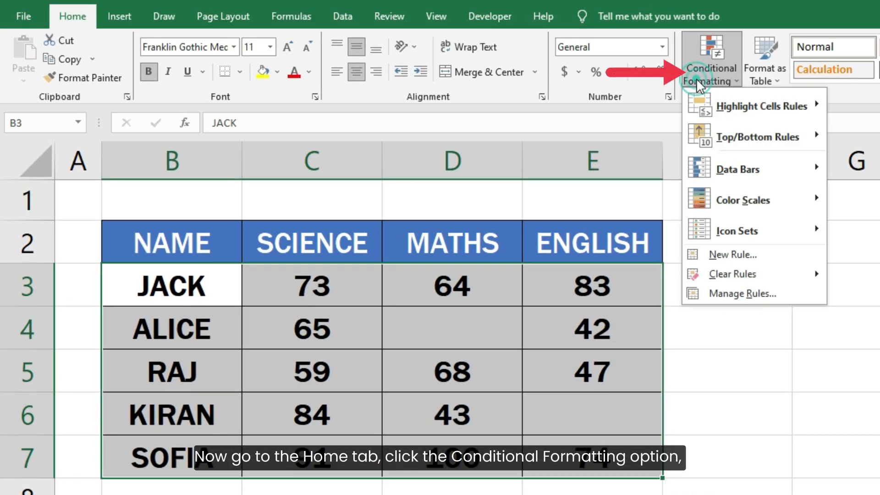
Create a new formula-based rule =COUNTBLANK( $B3:$E3 ) > 0 with columns B and E locked.
click(764, 257)
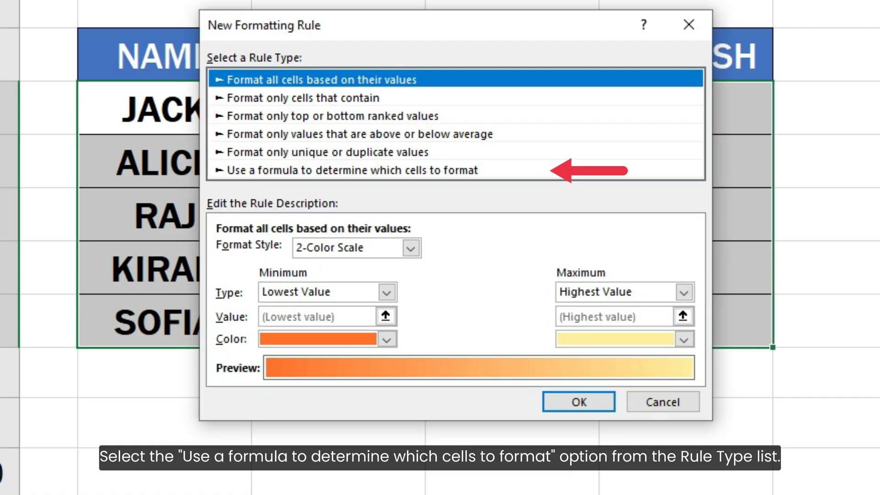
click(461, 172)
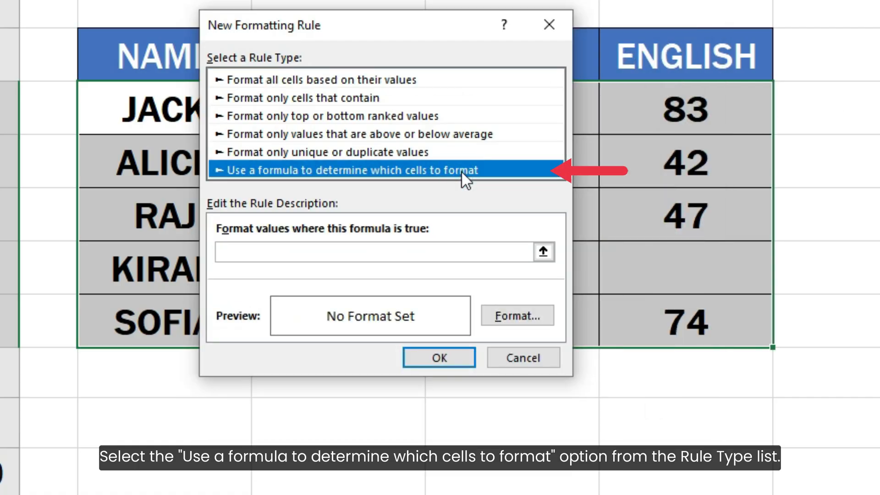
click(466, 255)
text(=)
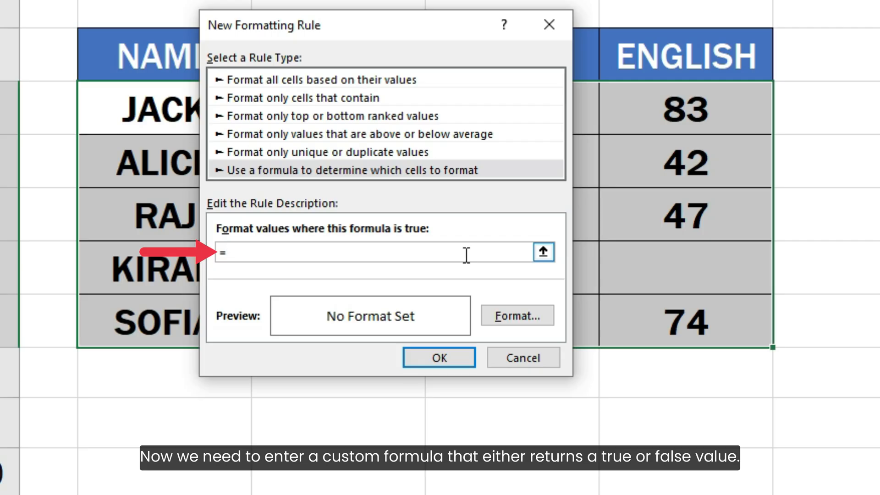
text(COUNTBLAN)
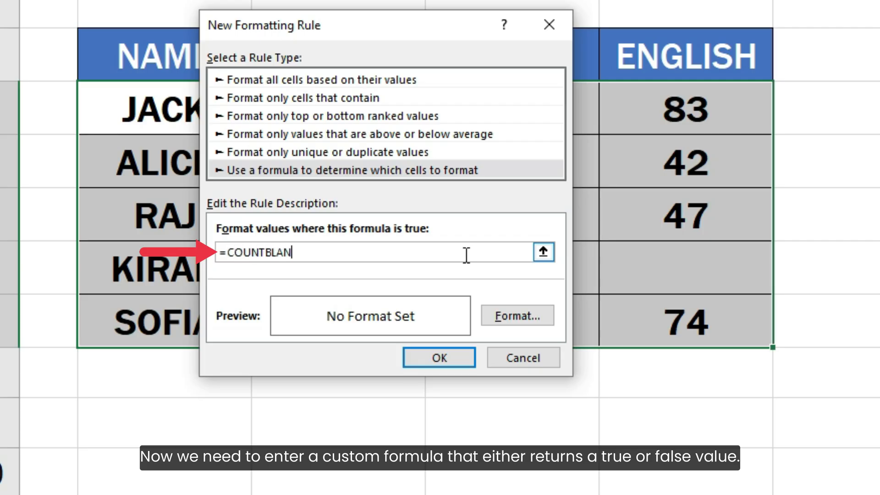
text(K()
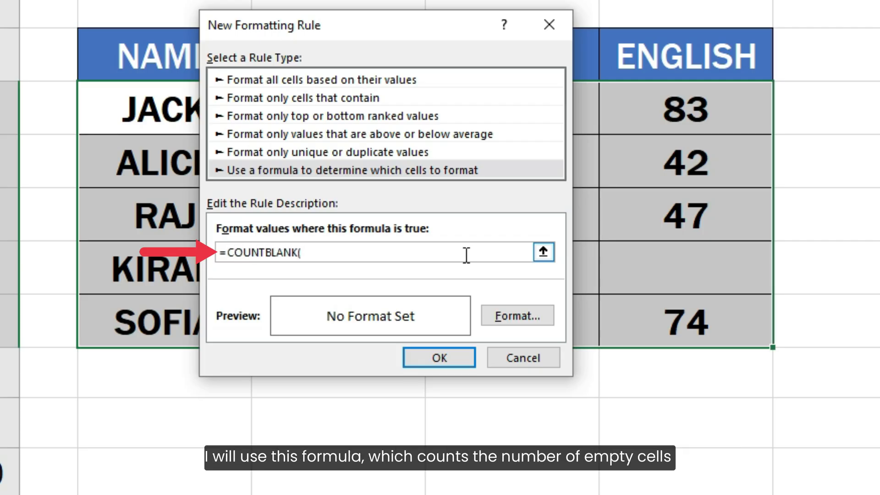
text( B3:E3)
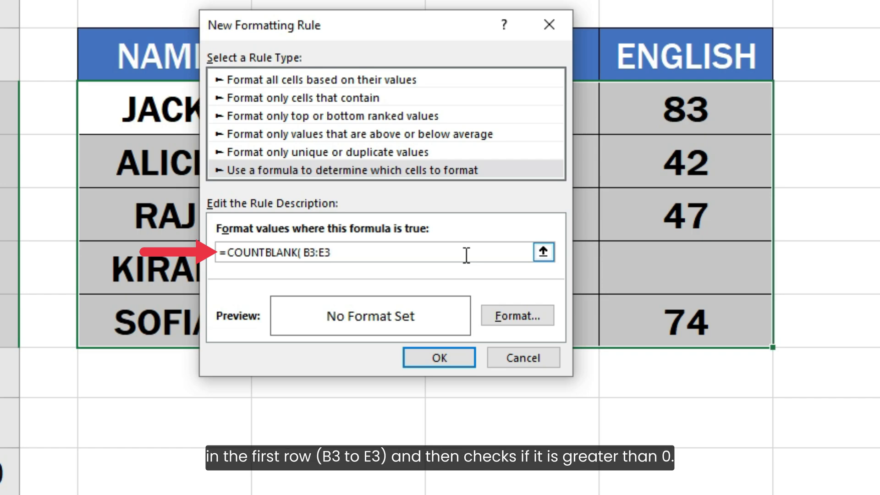
text( ) > 0)
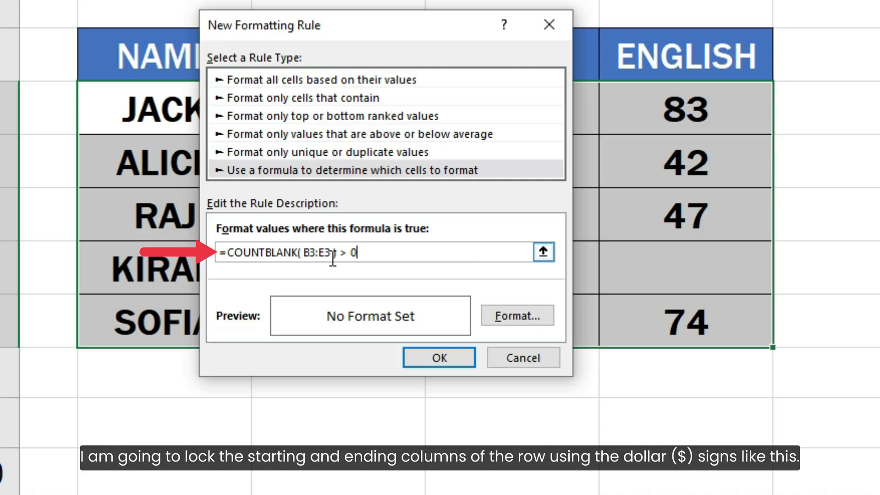
click(305, 254)
text($)
click(325, 253)
text($)
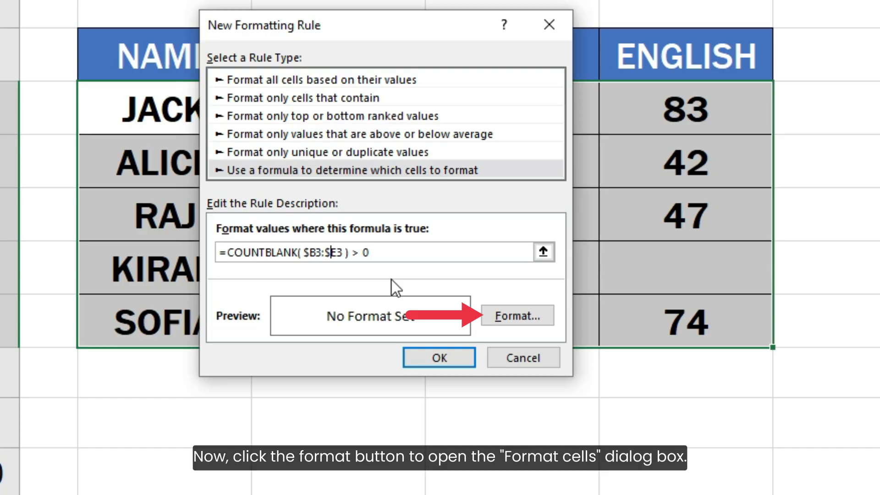
Give the rule a light red fill and apply it to the score table.
click(500, 315)
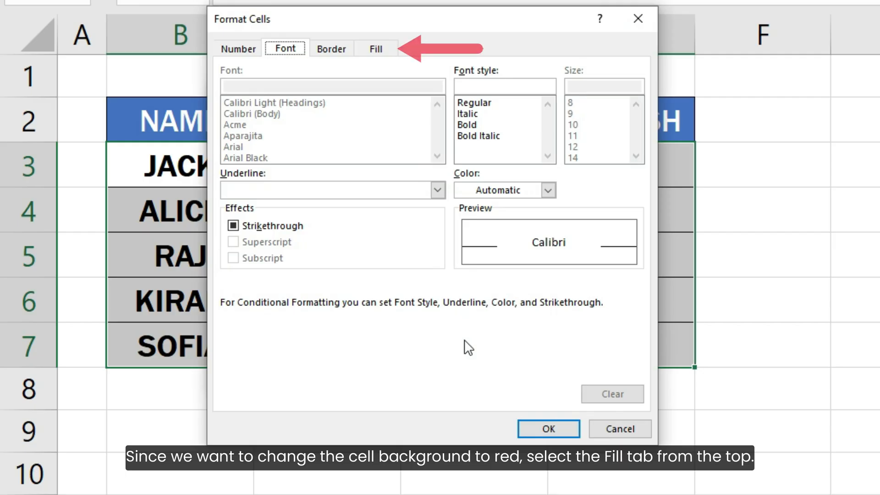
click(389, 53)
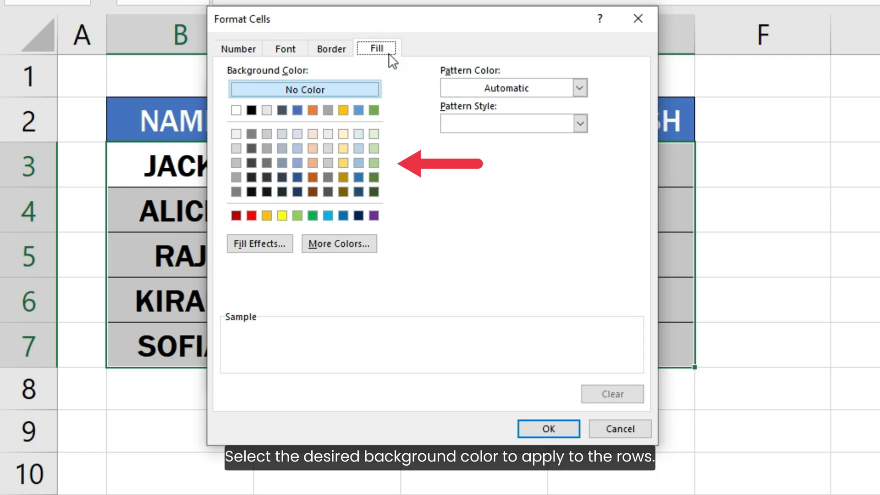
click(313, 134)
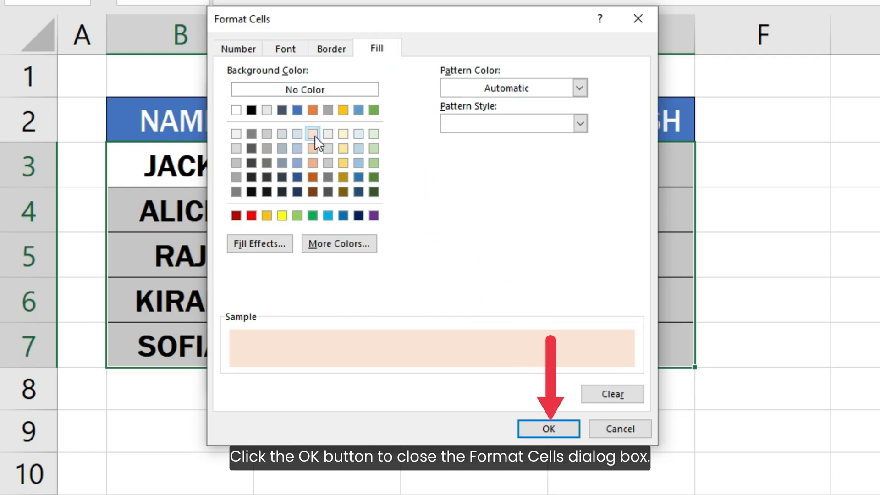
click(532, 424)
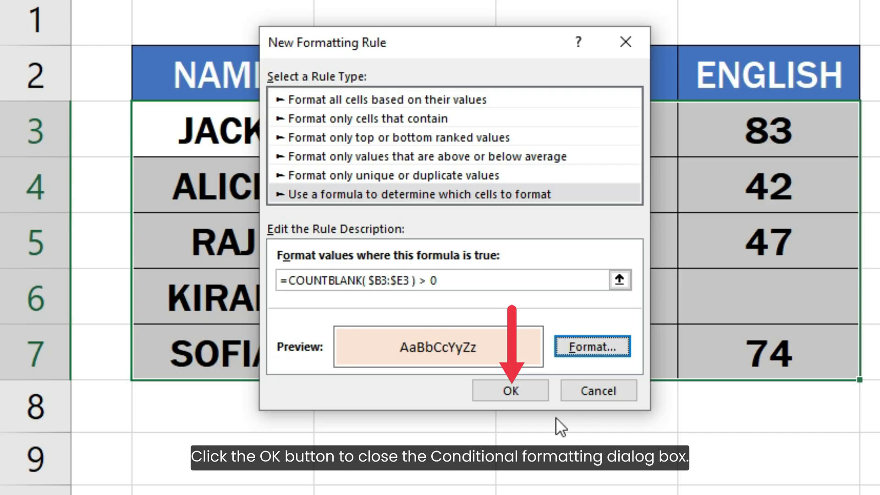
click(512, 390)
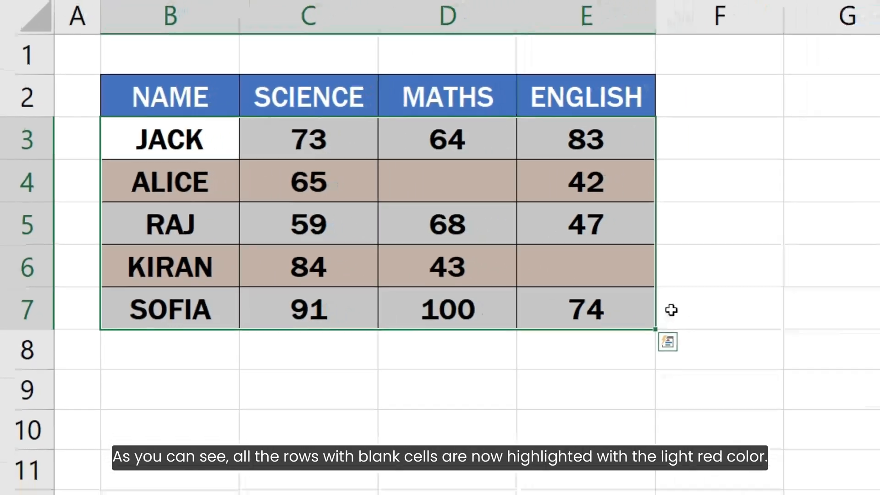
click(816, 340)
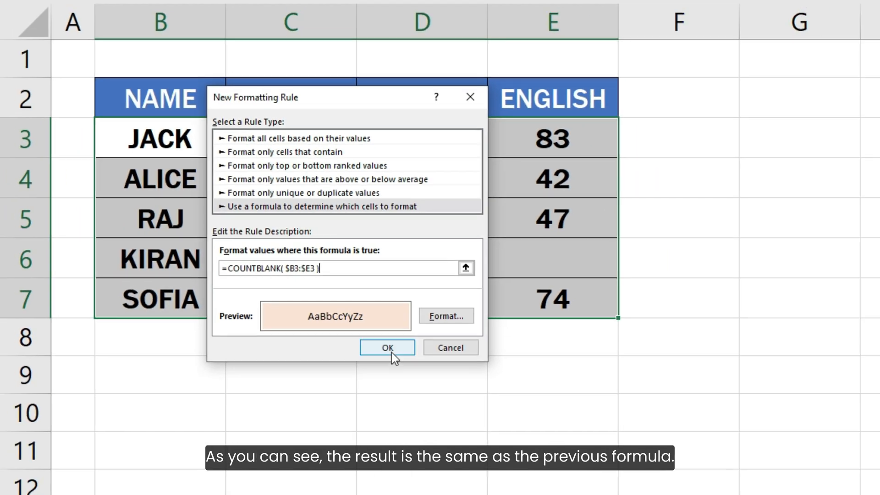
Apply the edited =COUNTBLANK( $B3:$E3 ) rule and view the highlighted ALICE and KIRAN rows.
click(436, 375)
click(758, 315)
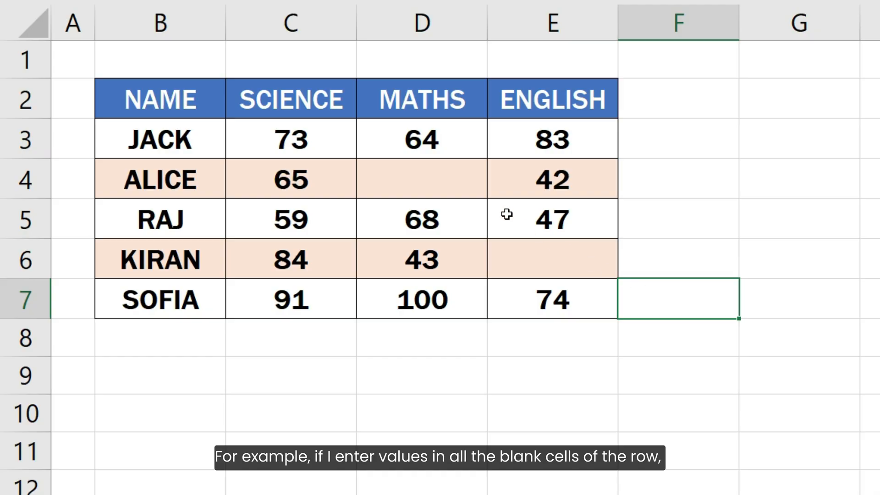
Enter 78 as ALICE's Maths score in D4.
click(463, 183)
double_click(463, 185)
text(78)
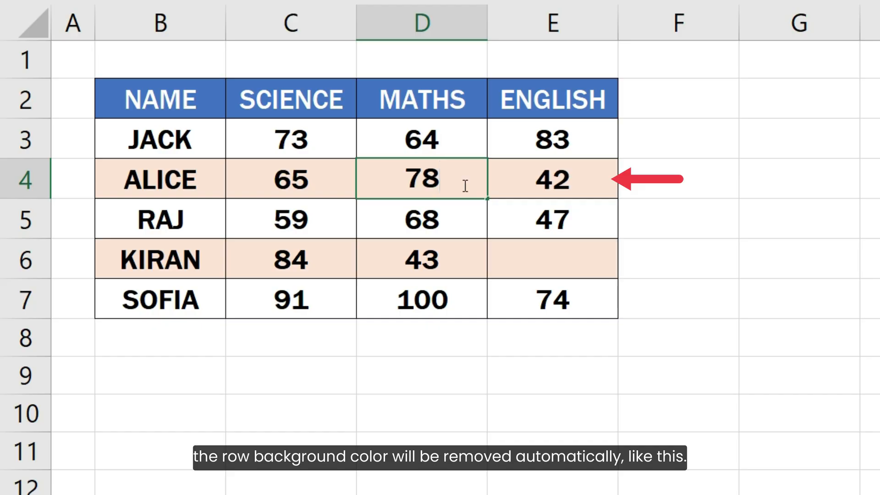
key(Return)
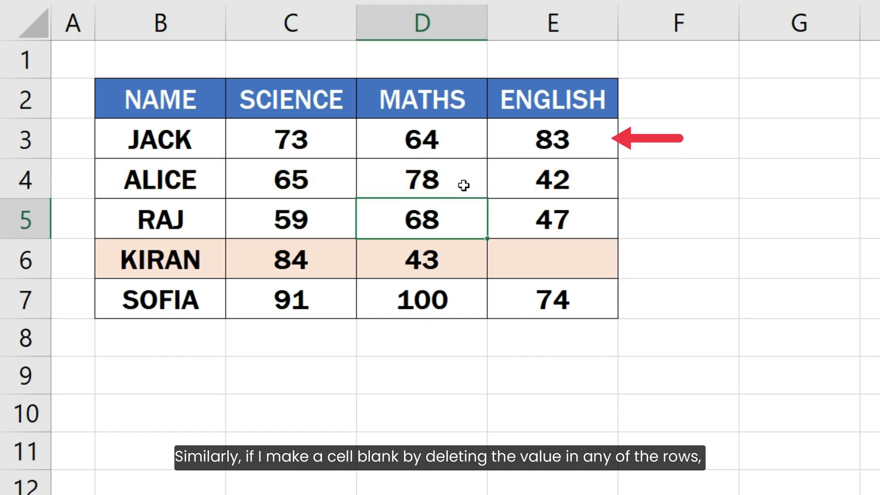
Delete JACK's Maths score 64 from cell D3.
click(447, 134)
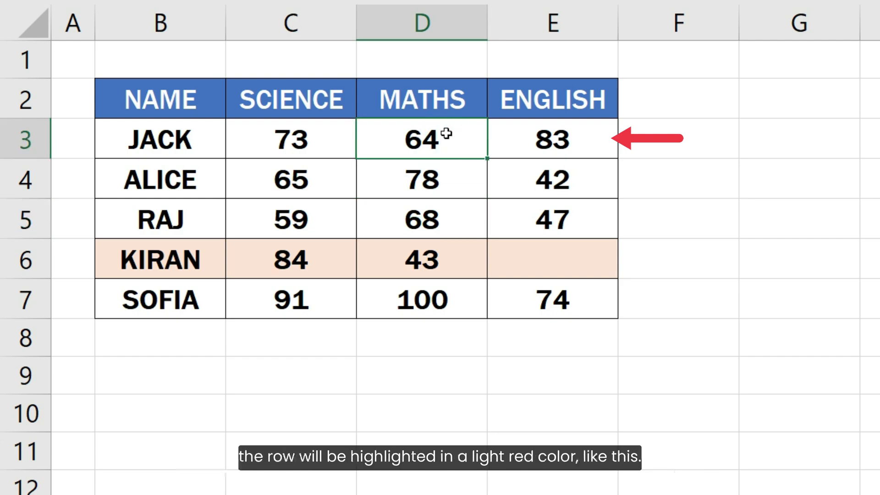
click(446, 134)
key(Delete)
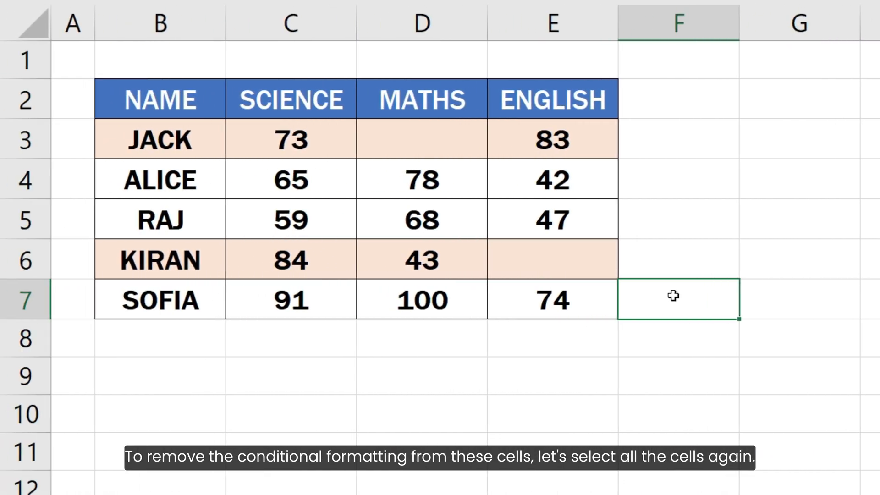
Clear the conditional formatting rules from the selected cells B3:E7.
drag(197, 139, 530, 296)
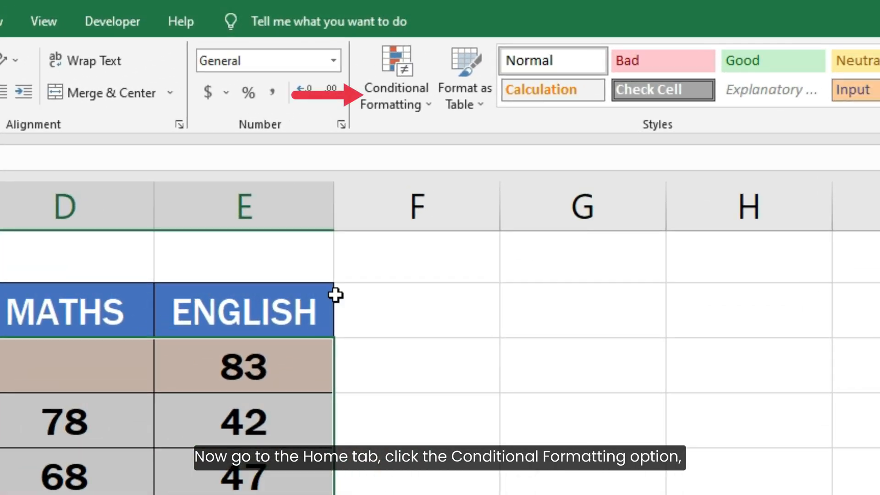
click(379, 94)
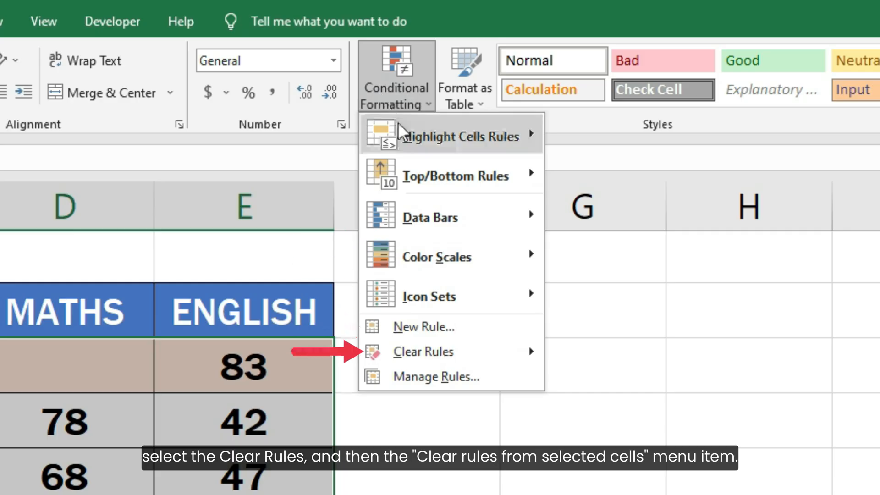
click(464, 359)
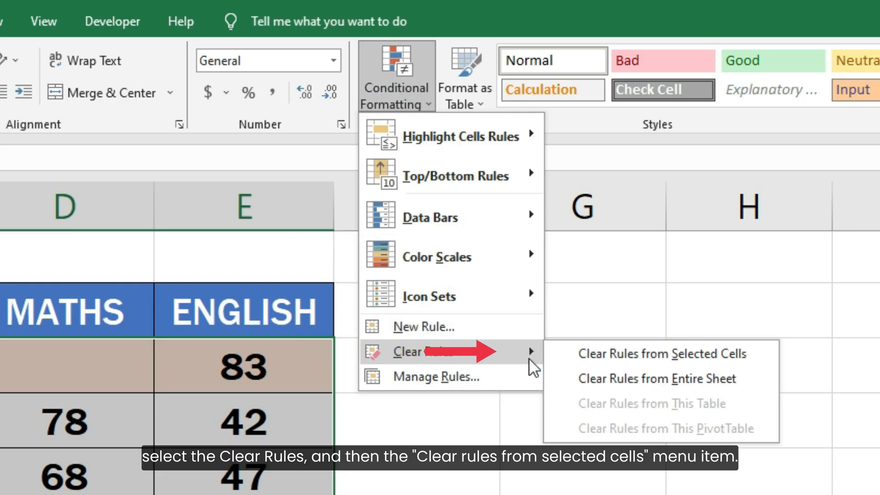
click(570, 356)
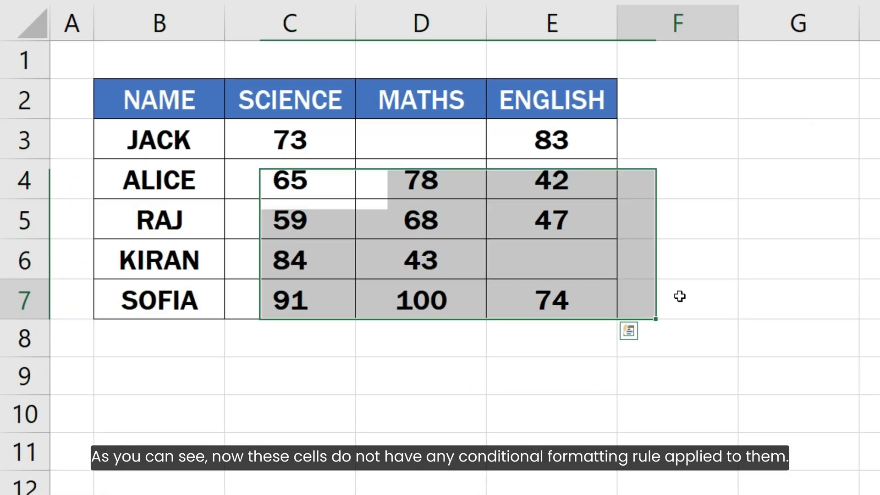
click(607, 376)
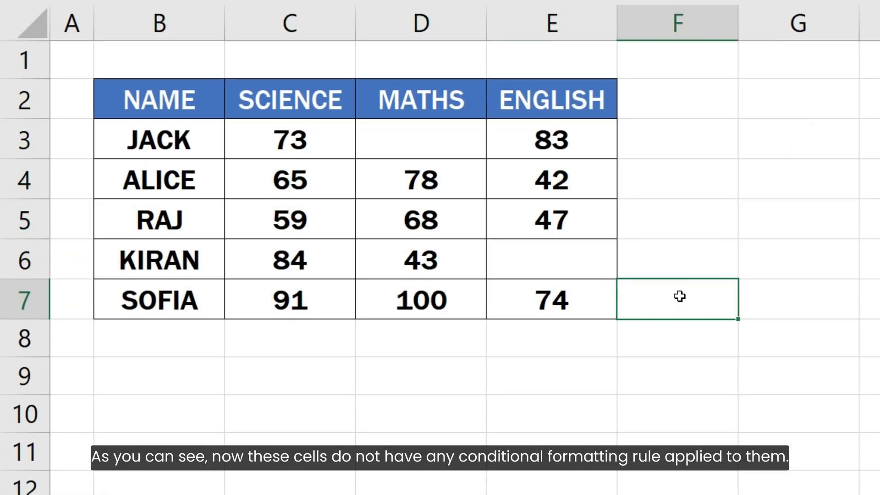